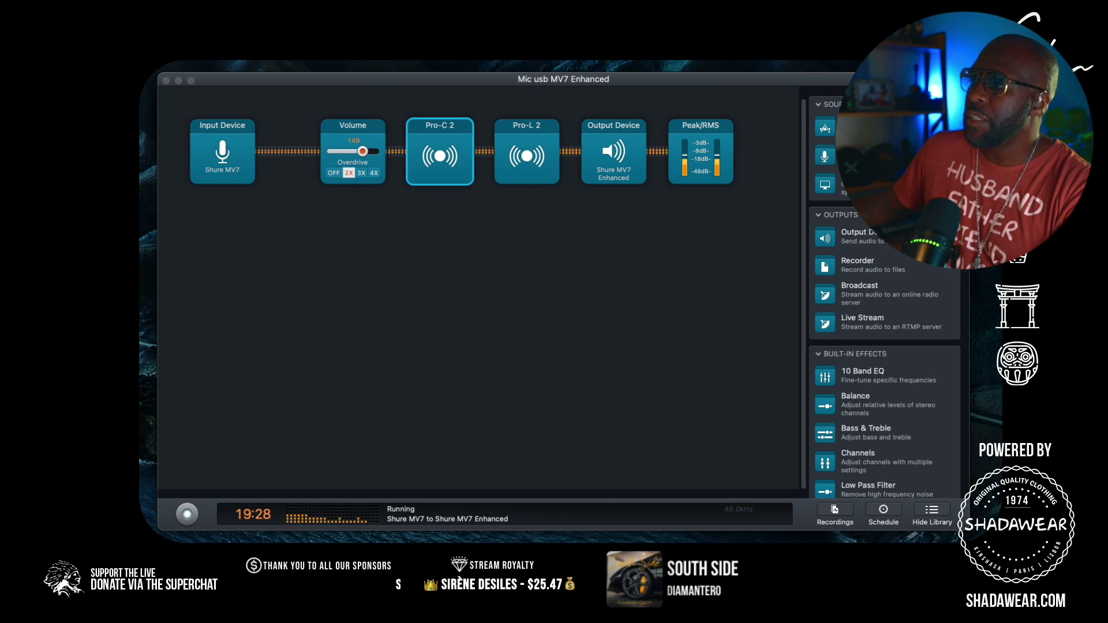
Review the Pro-L 2 limiter settings, peak and RMS meters, and output device settings.
click(441, 149)
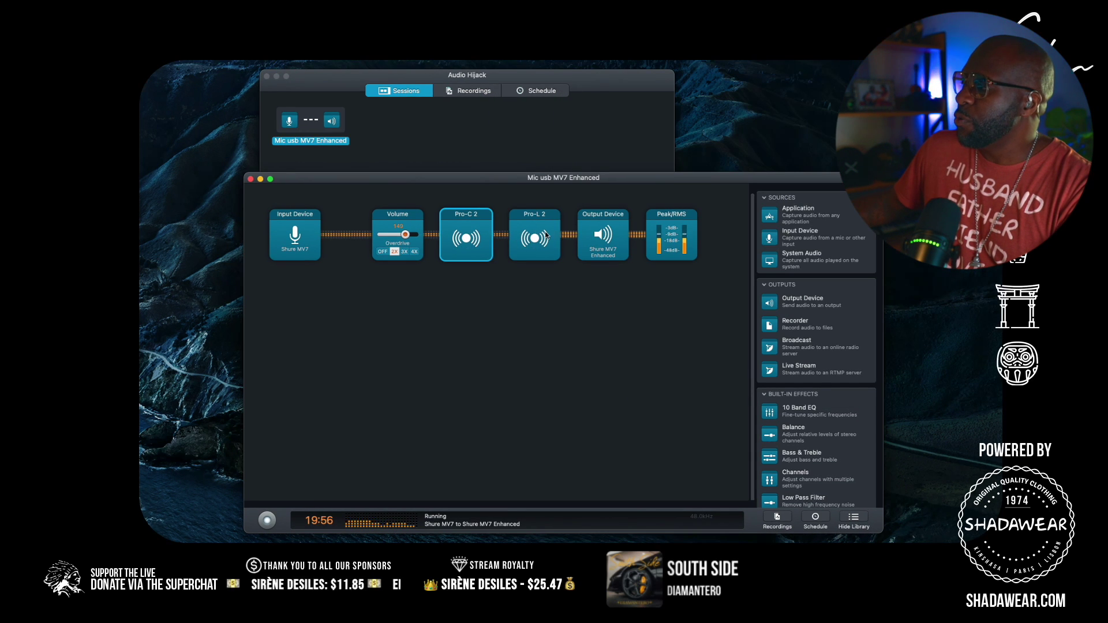
click(534, 232)
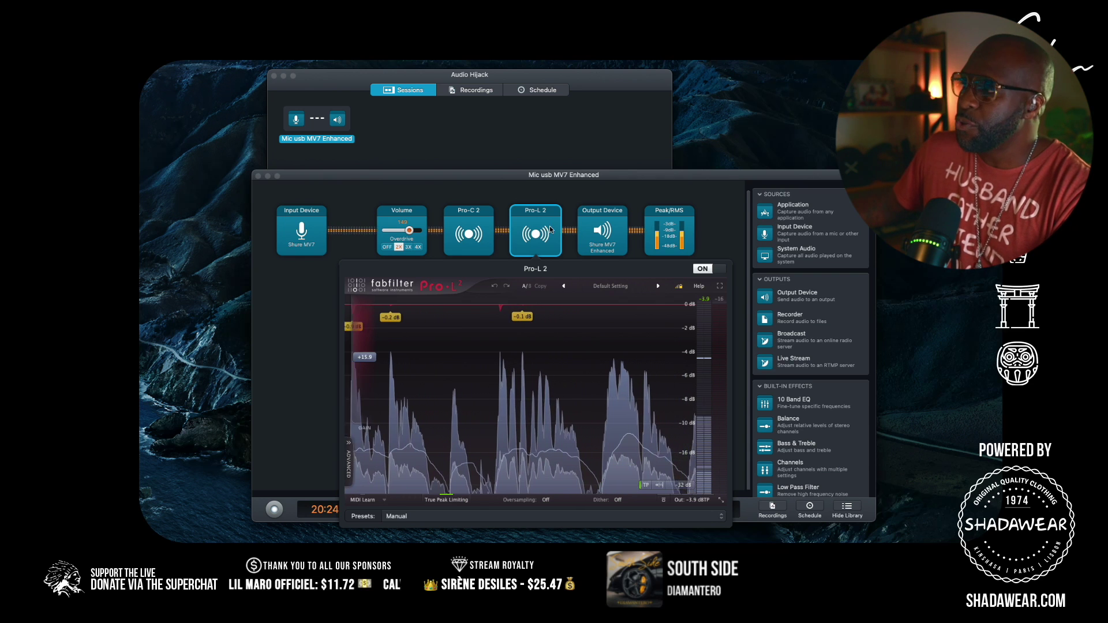
click(669, 230)
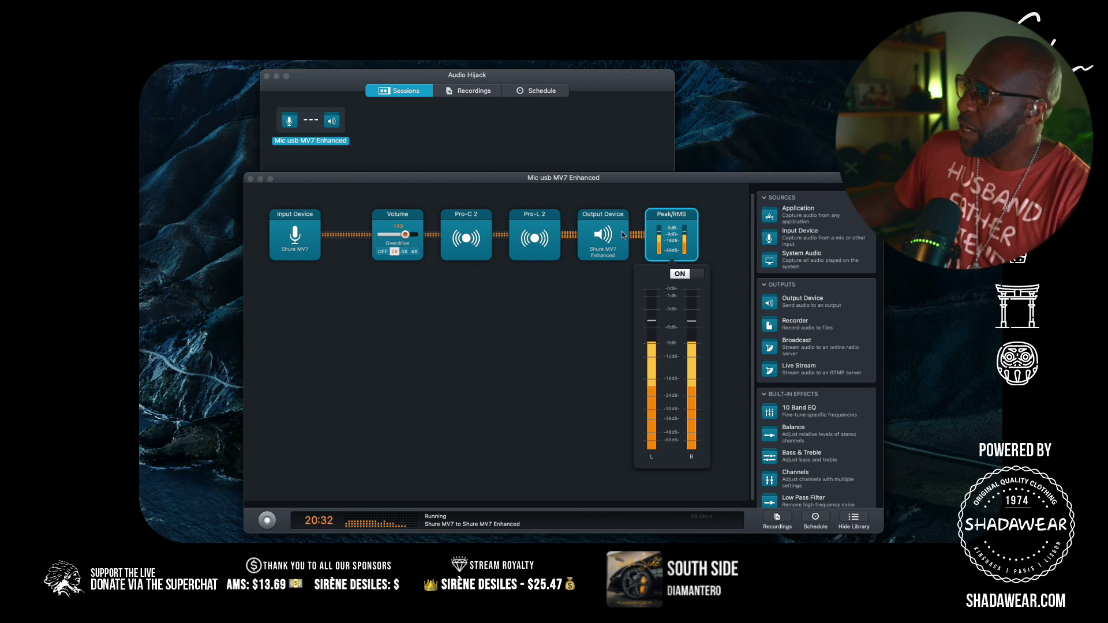
click(597, 234)
Close the Pro-L 2 limiter panel and expand the library's Advanced effects group.
click(534, 230)
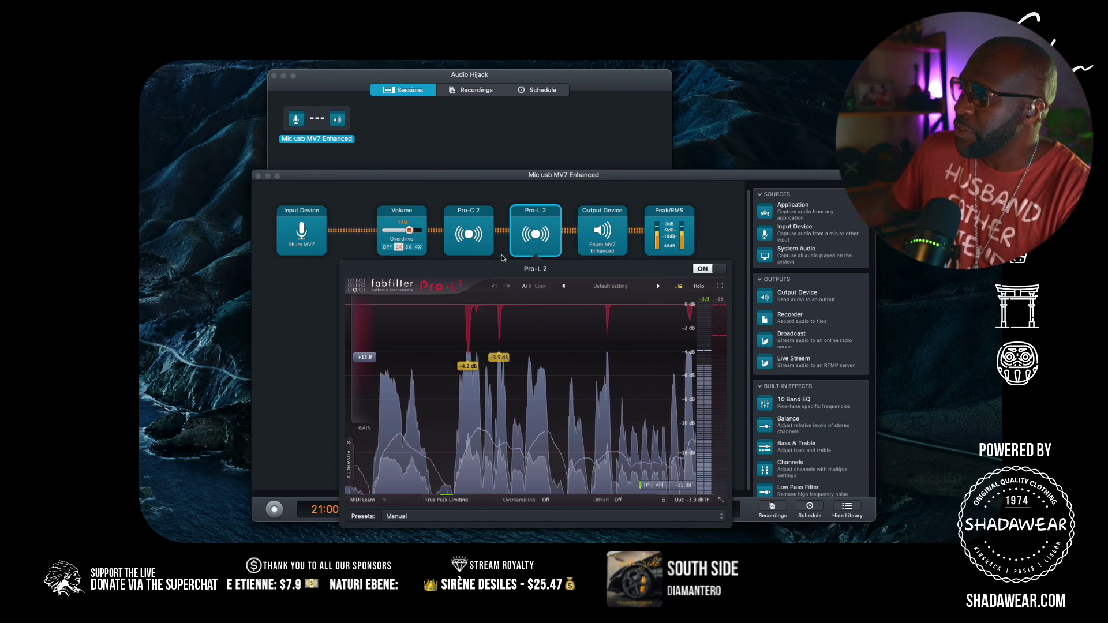
click(482, 236)
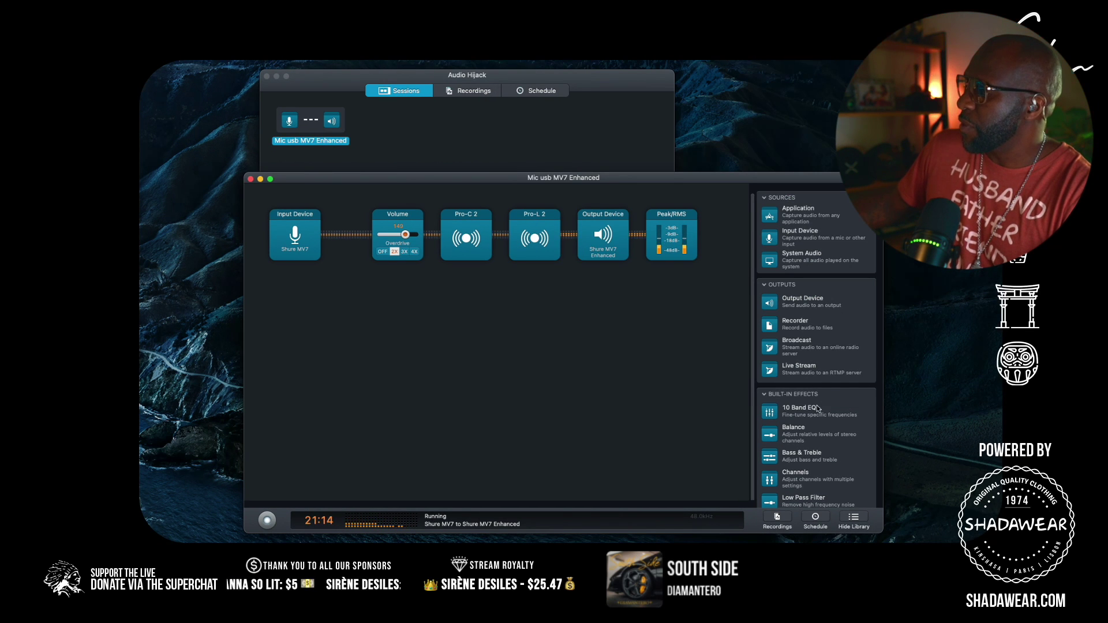
scroll(826, 415, down, 3)
scroll(827, 416, down, 2)
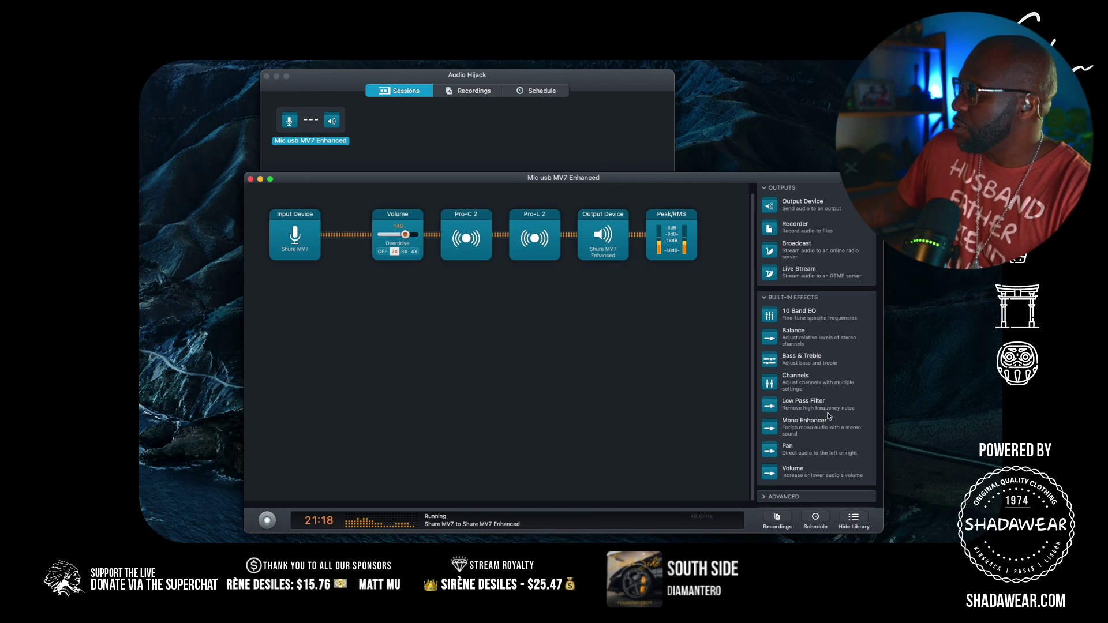
scroll(827, 416, up, 2)
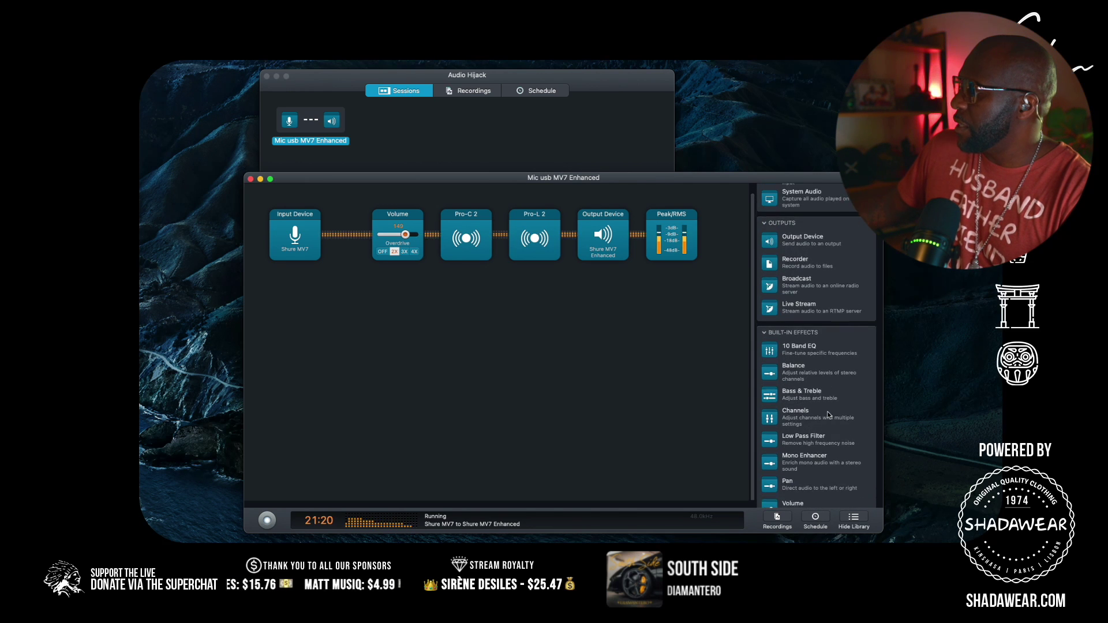
scroll(828, 416, down, 3)
scroll(827, 416, down, 4)
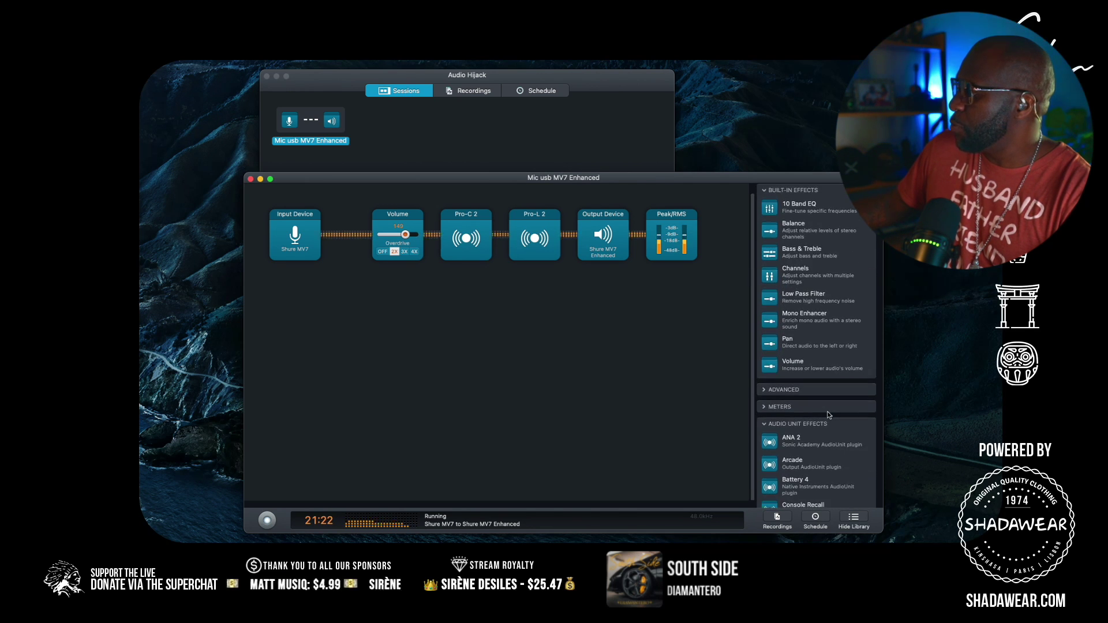
scroll(828, 415, down, 2)
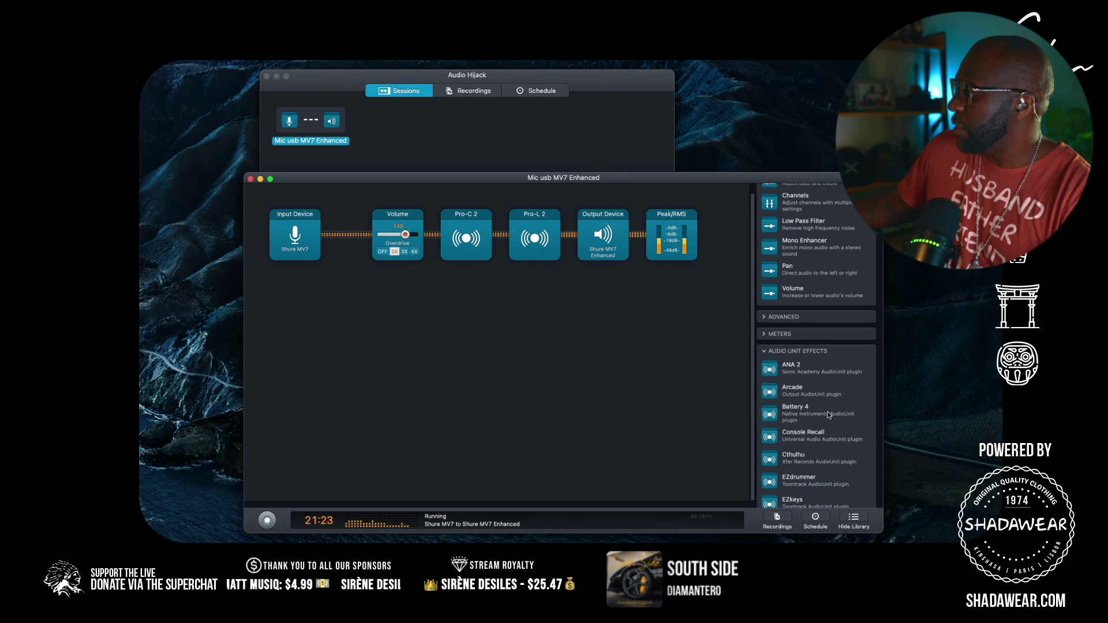
click(764, 317)
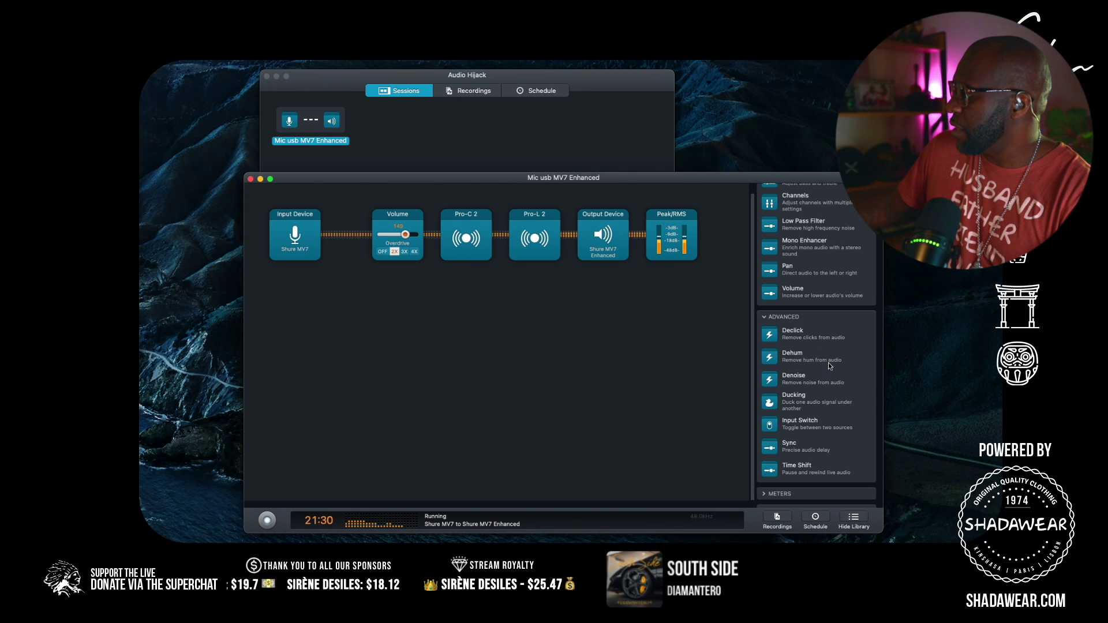
scroll(828, 366, down, 1)
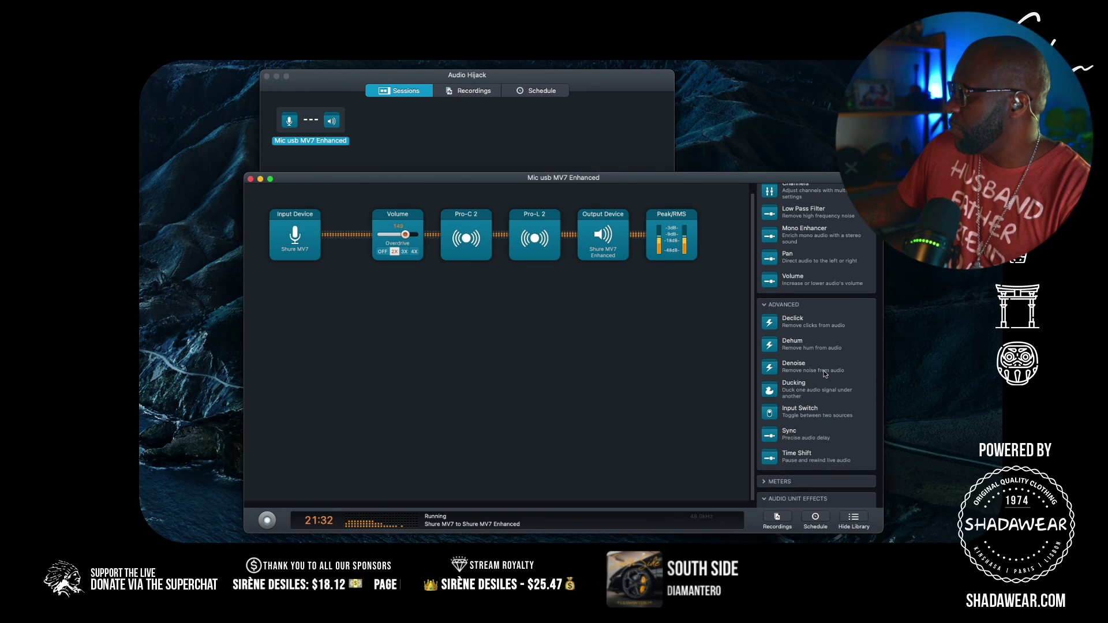
scroll(821, 392, down, 2)
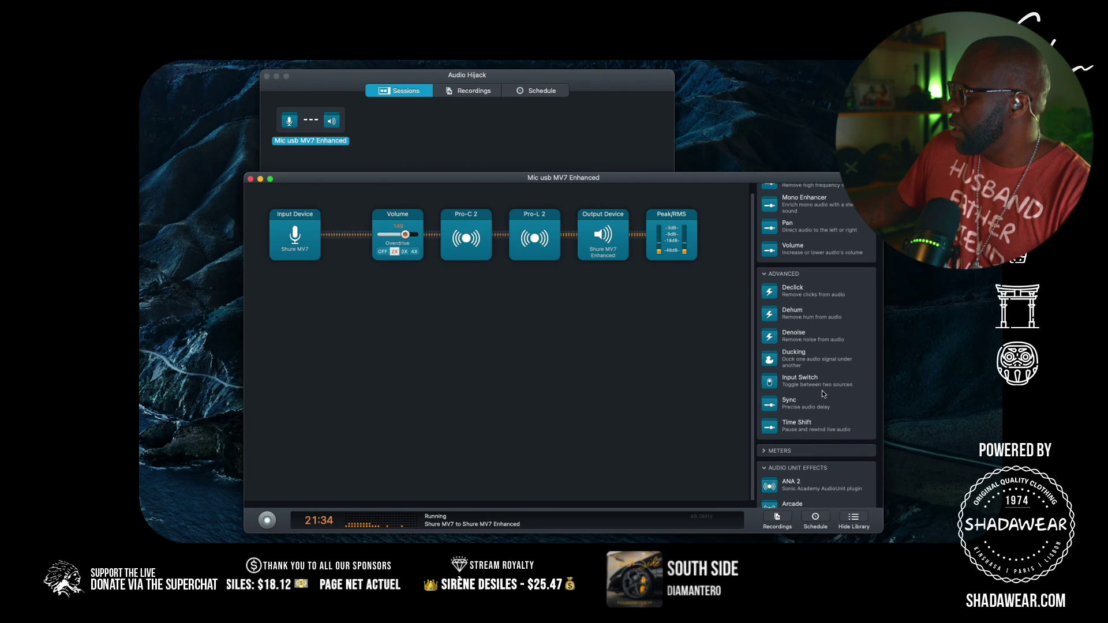
scroll(821, 390, down, 3)
scroll(821, 392, down, 3)
scroll(822, 392, down, 3)
scroll(823, 392, down, 1)
scroll(823, 391, down, 3)
scroll(824, 391, down, 3)
scroll(823, 392, down, 2)
scroll(822, 391, down, 1)
scroll(823, 392, down, 3)
scroll(824, 391, down, 3)
scroll(823, 391, down, 3)
scroll(824, 391, down, 3)
scroll(824, 392, down, 3)
scroll(823, 394, down, 3)
scroll(823, 393, up, 10)
scroll(824, 394, up, 10)
scroll(805, 364, up, 5)
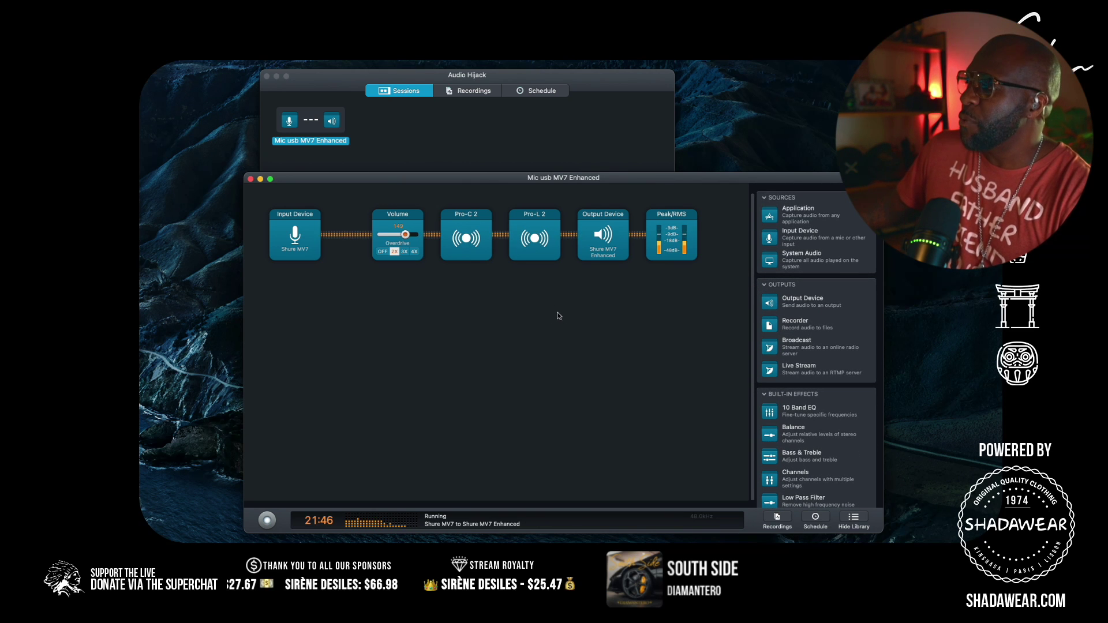
Bypass both the Pro-C 2 compressor and the Pro-L 2 limiter.
click(468, 229)
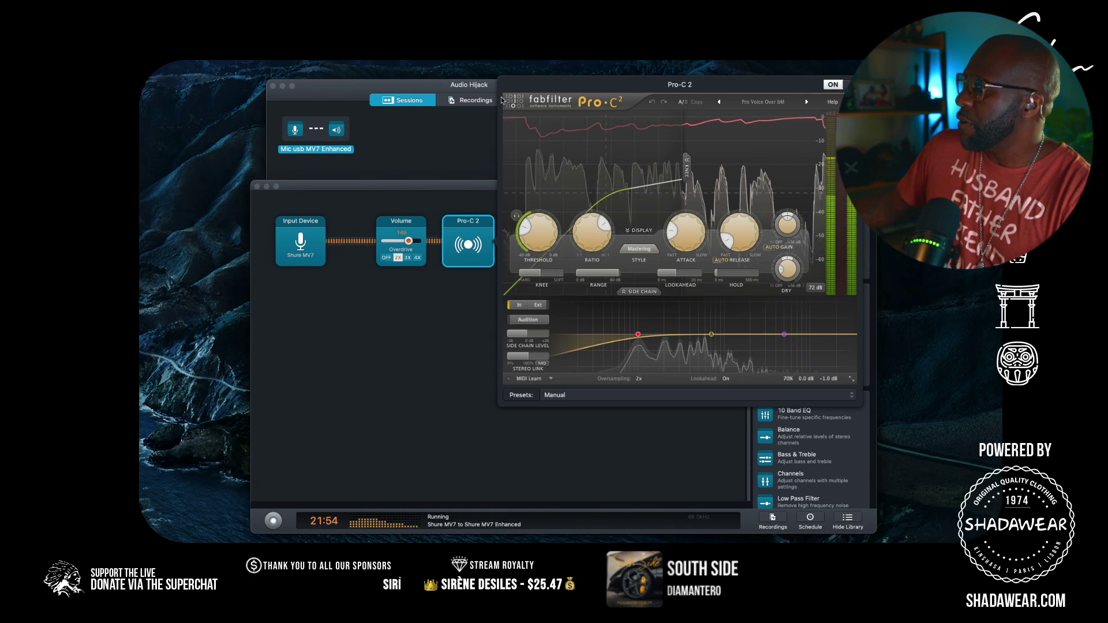
click(468, 243)
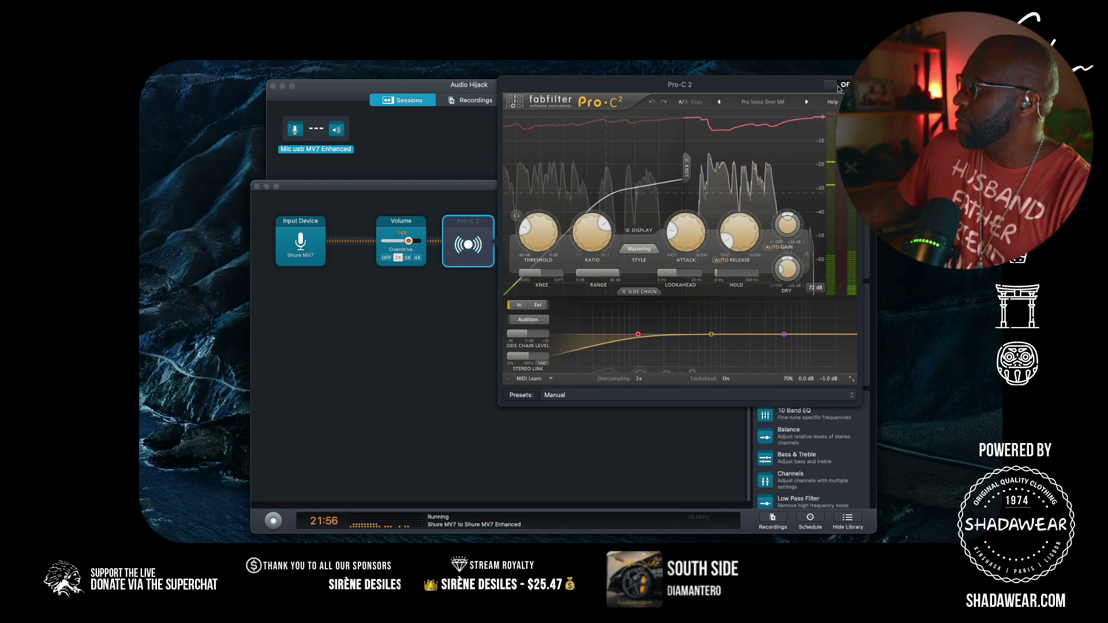
click(468, 246)
click(535, 232)
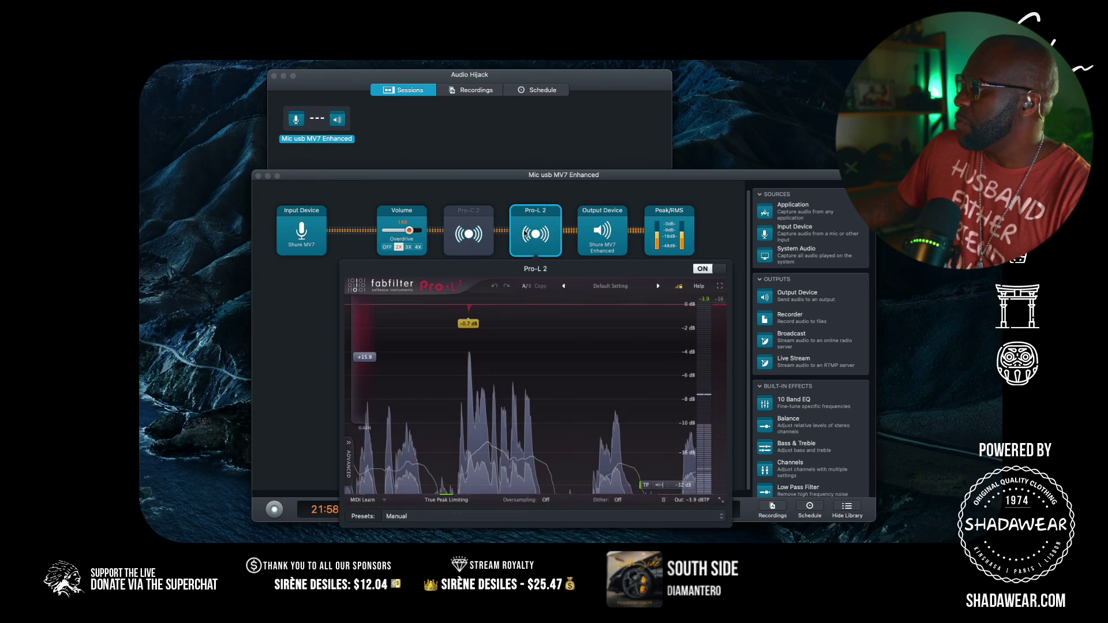
click(706, 270)
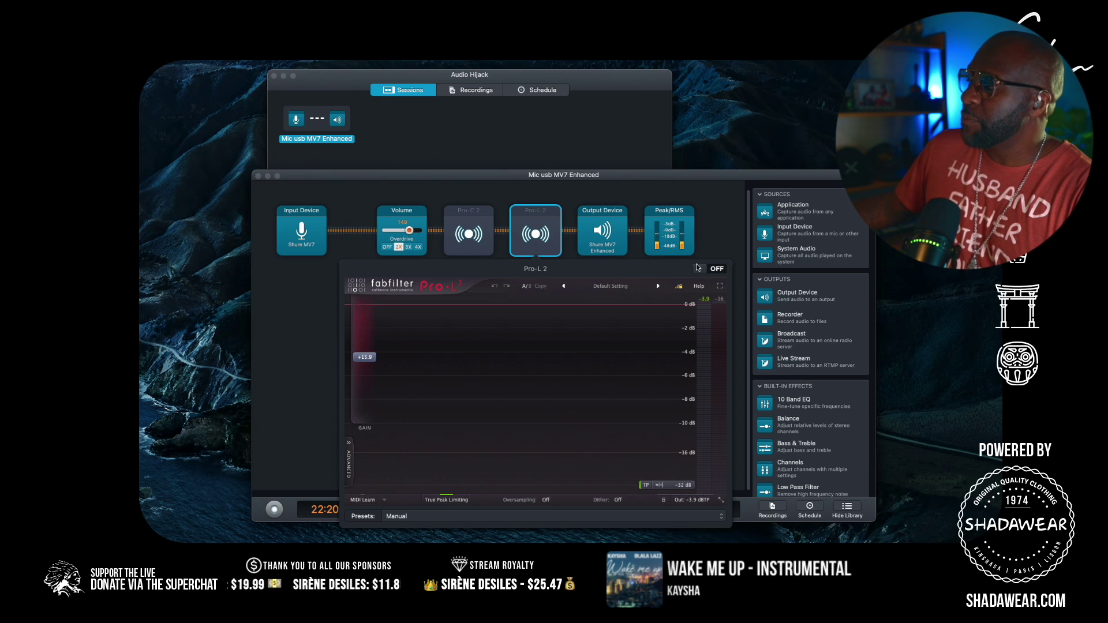
Switch the Pro-C 2 compressor back on and return to the full processing chain.
click(474, 229)
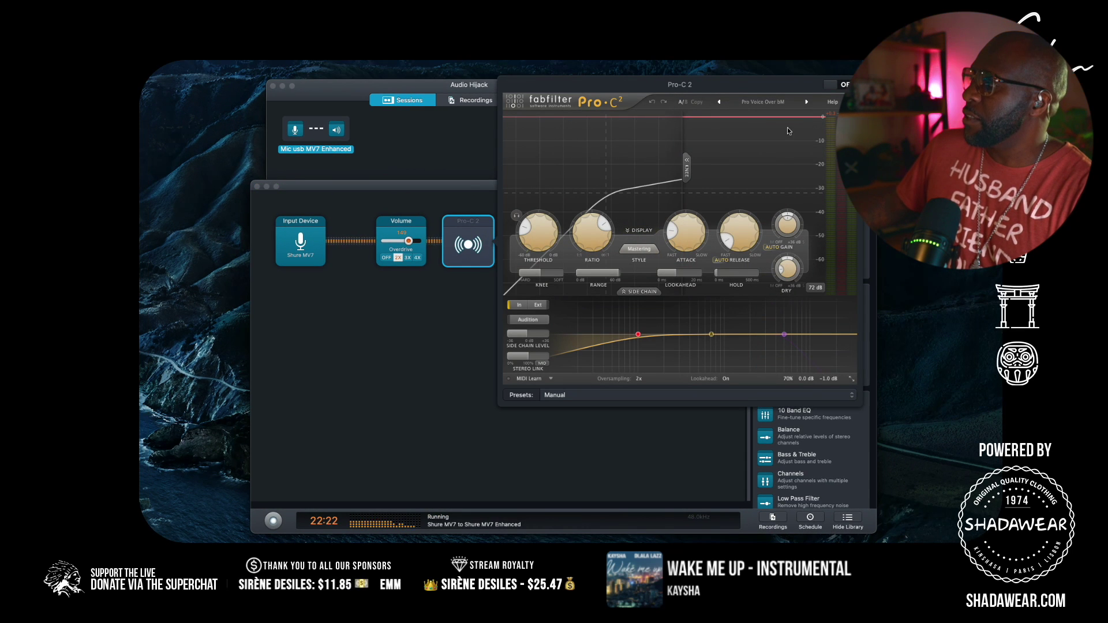
click(837, 86)
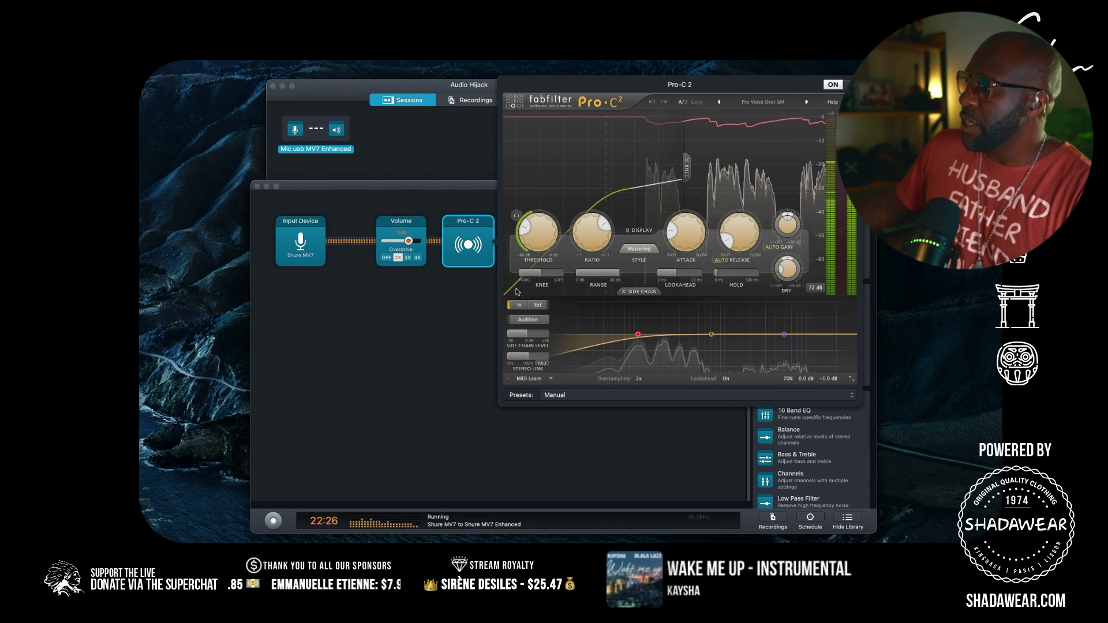
click(478, 285)
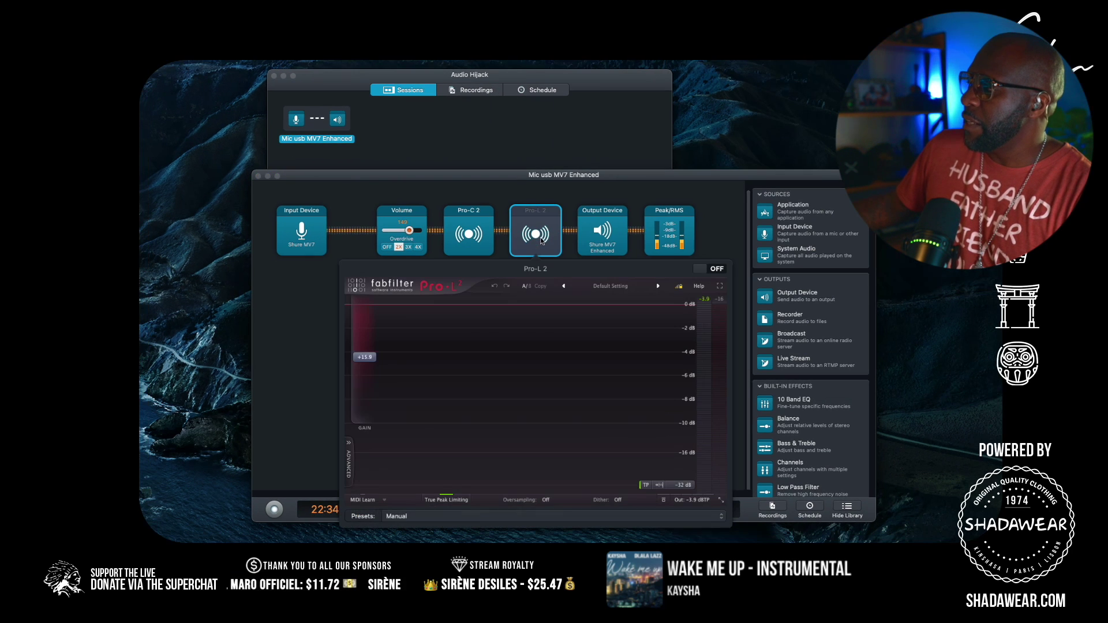
Switch the Pro-L 2 limiter from OFF back to ON.
click(716, 270)
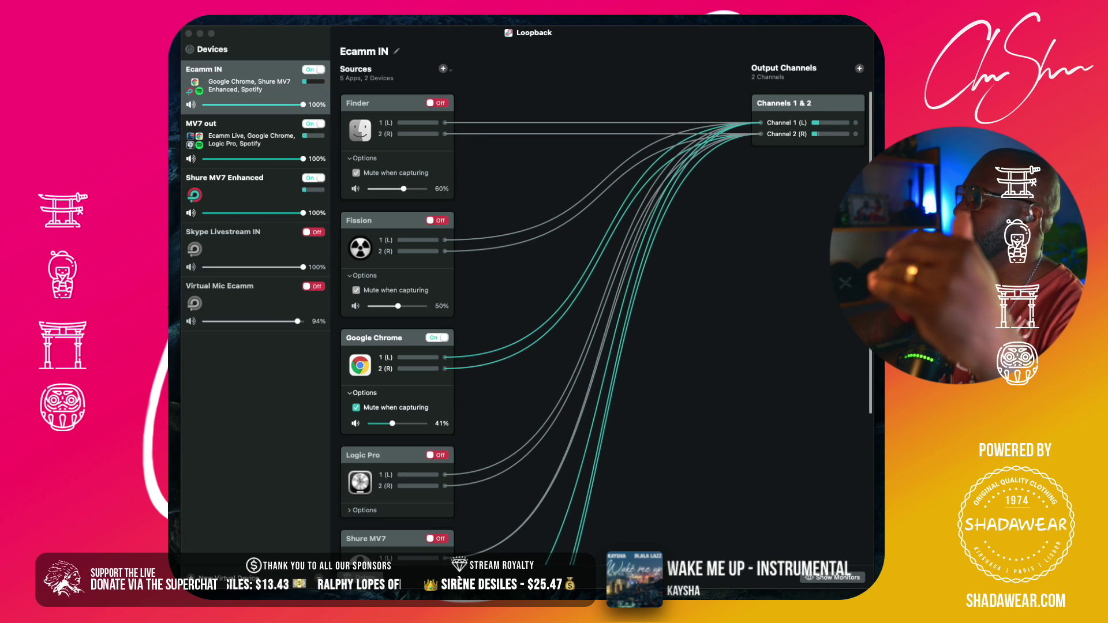
Show the Shure MV7 Enhanced device's Pass-Thru source and Channels 1 & 2.
click(245, 198)
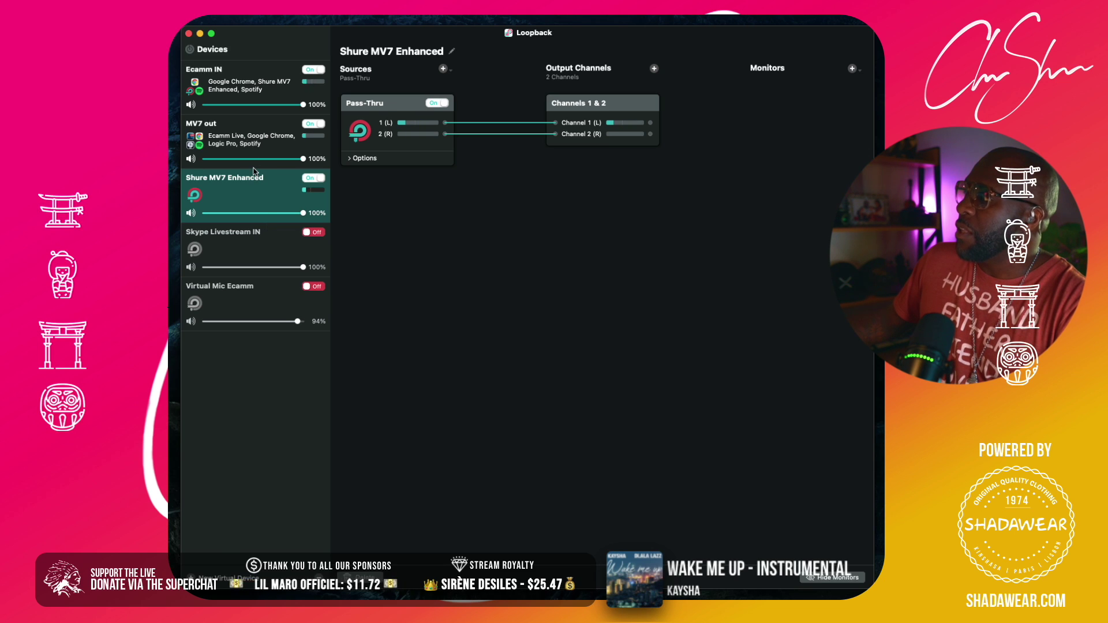
Open the MV7 out device, lower Spotify's volume, then restore it to 100%.
click(245, 145)
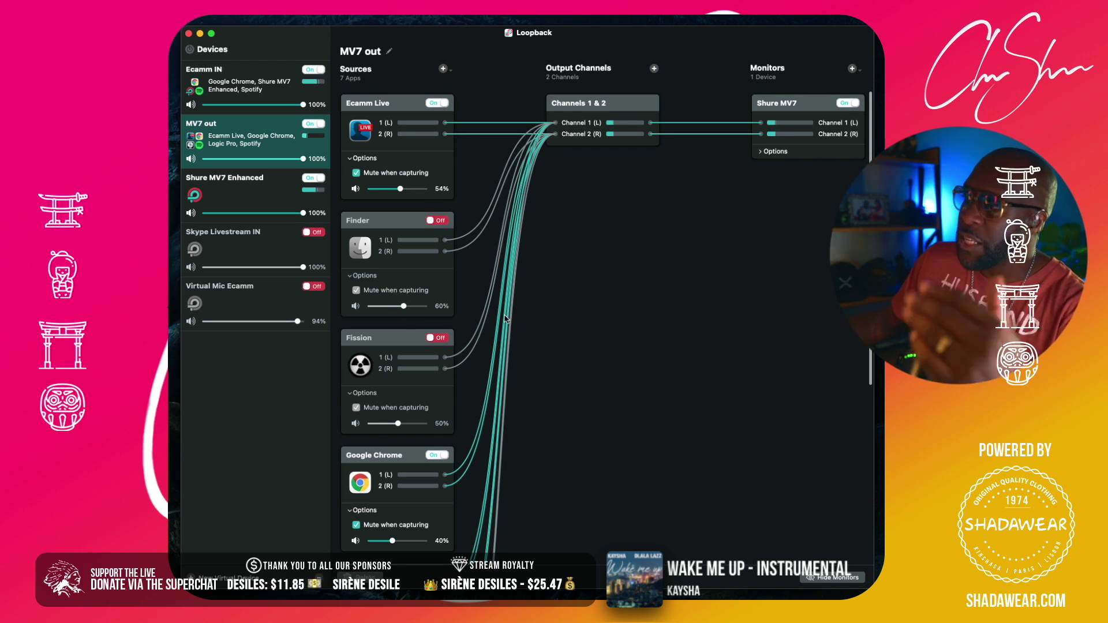
scroll(435, 229, down, 3)
scroll(435, 229, down, 2)
scroll(434, 229, down, 5)
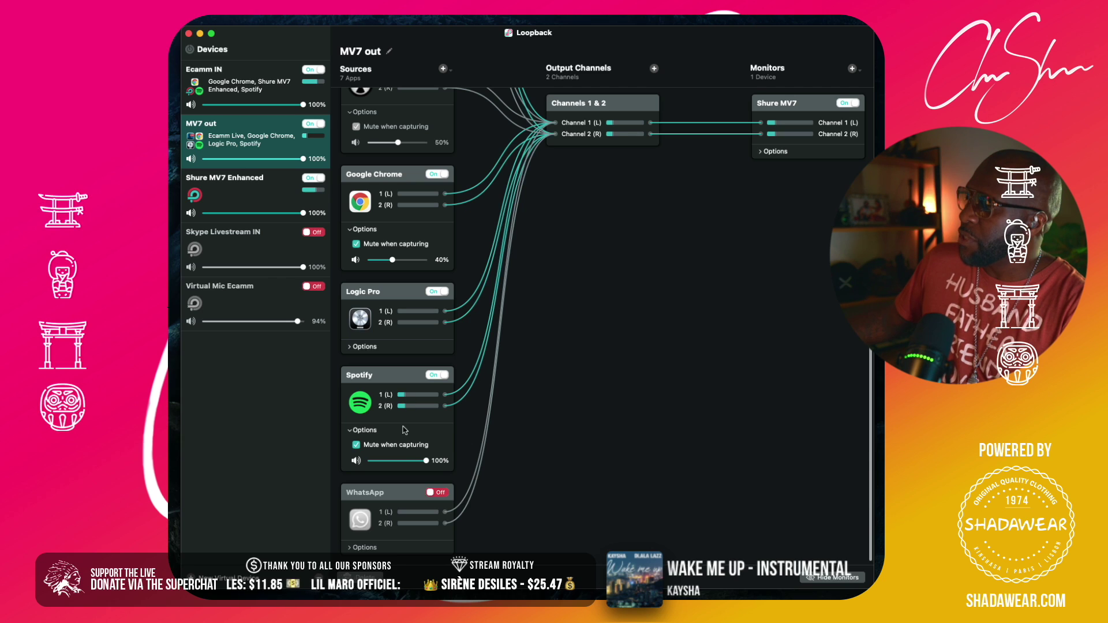
drag(425, 461, 360, 462)
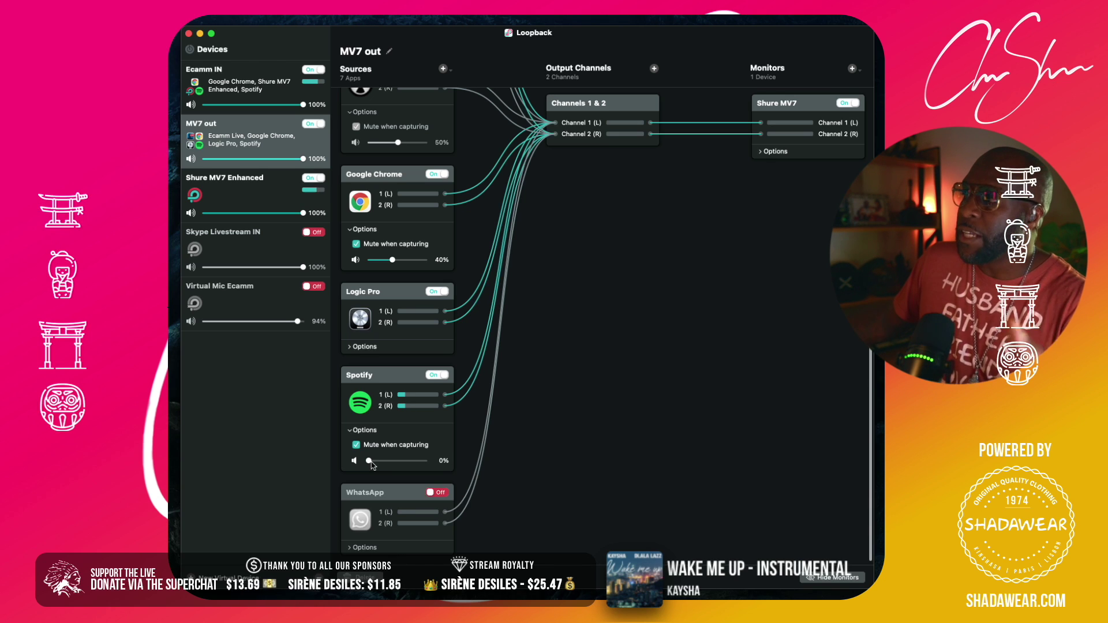
drag(369, 461, 432, 464)
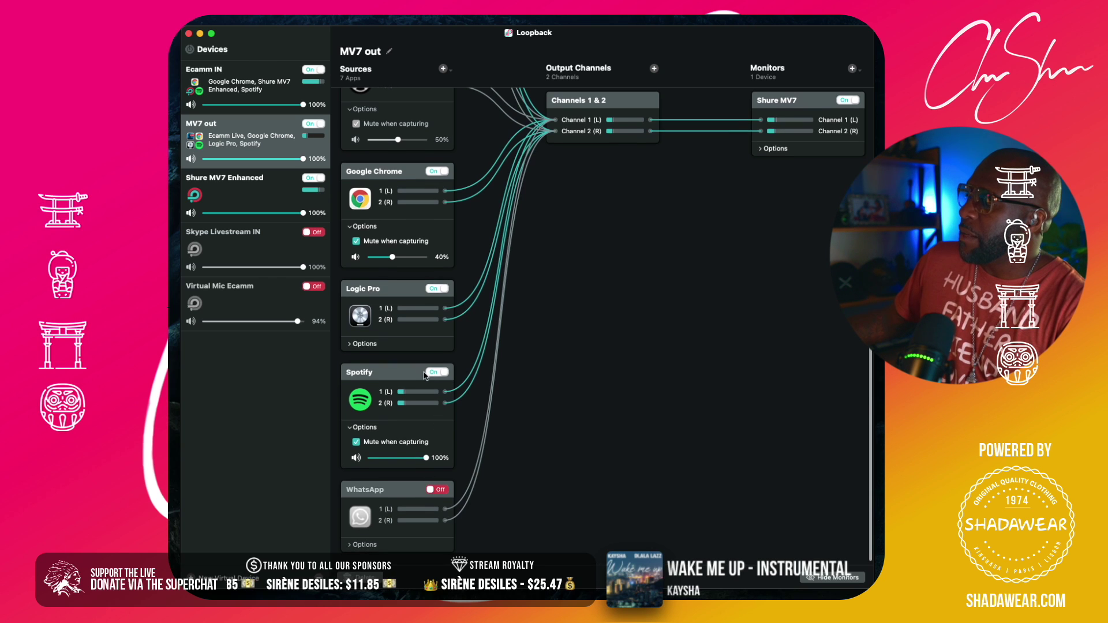
Switch off Logic Pro in MV7 out, and toggle WhatsApp on then off again.
click(437, 291)
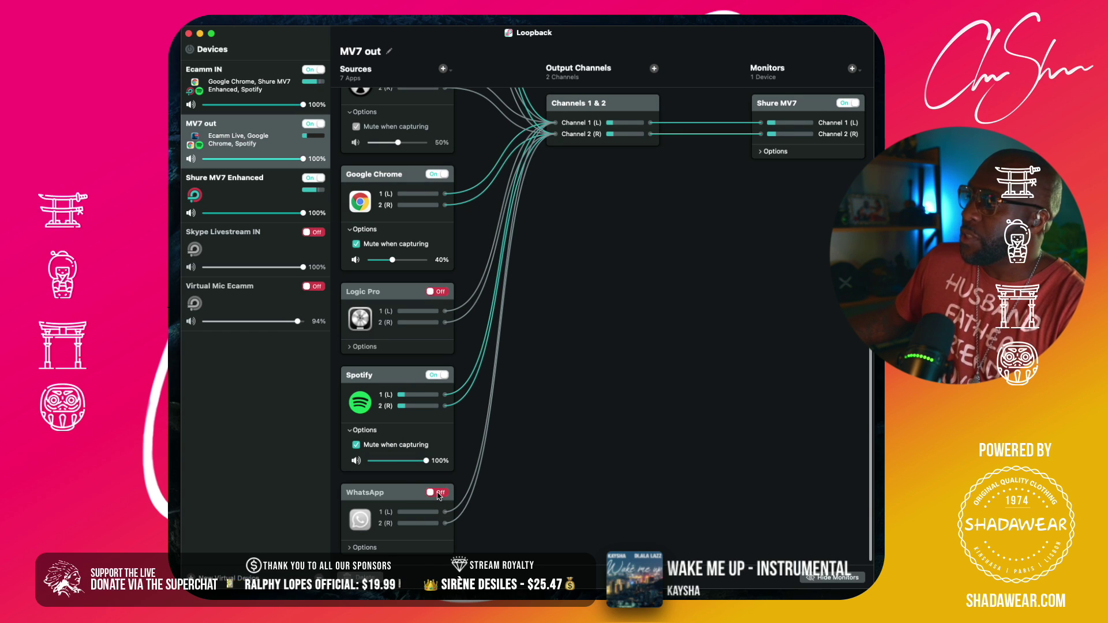
click(436, 492)
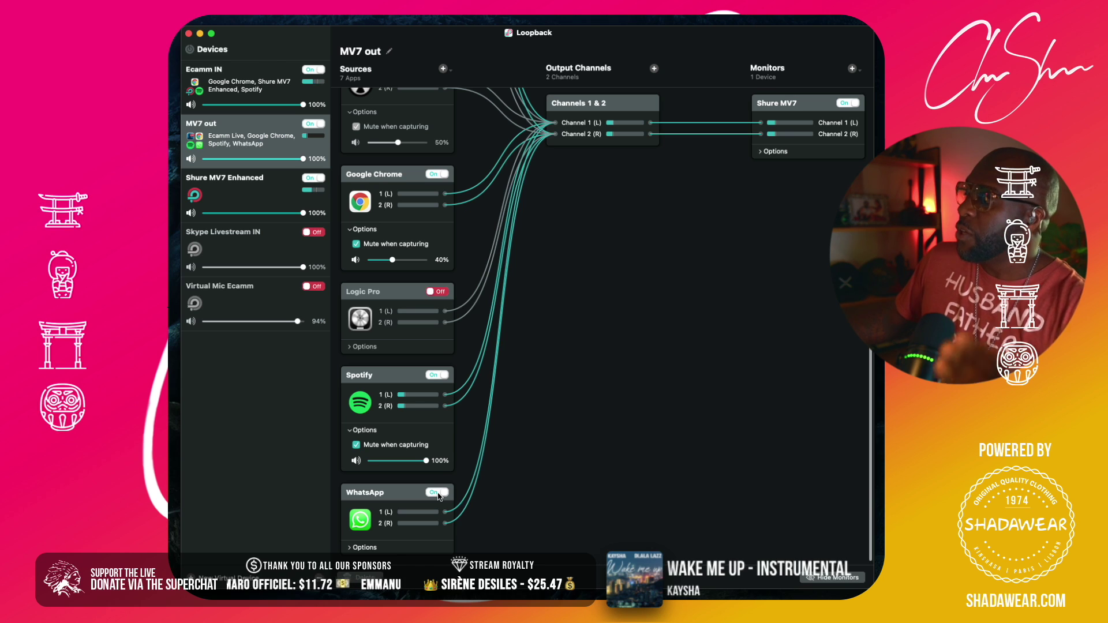
click(438, 494)
scroll(437, 327, up, 2)
scroll(429, 346, up, 2)
scroll(420, 368, up, 2)
scroll(409, 390, up, 2)
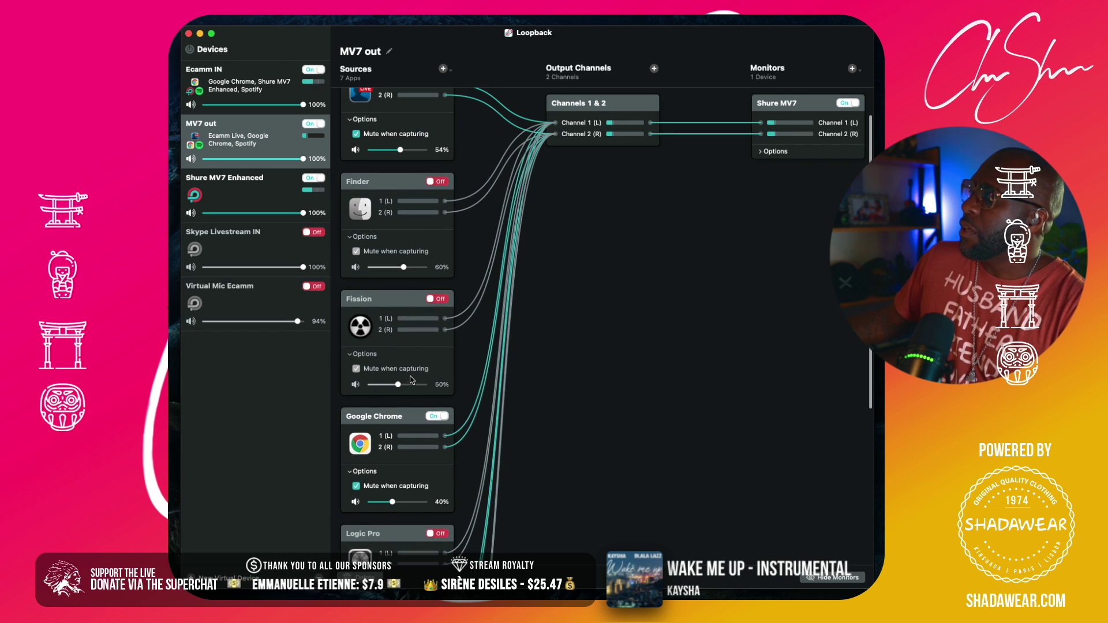
scroll(412, 329, up, 1)
scroll(392, 196, up, 1)
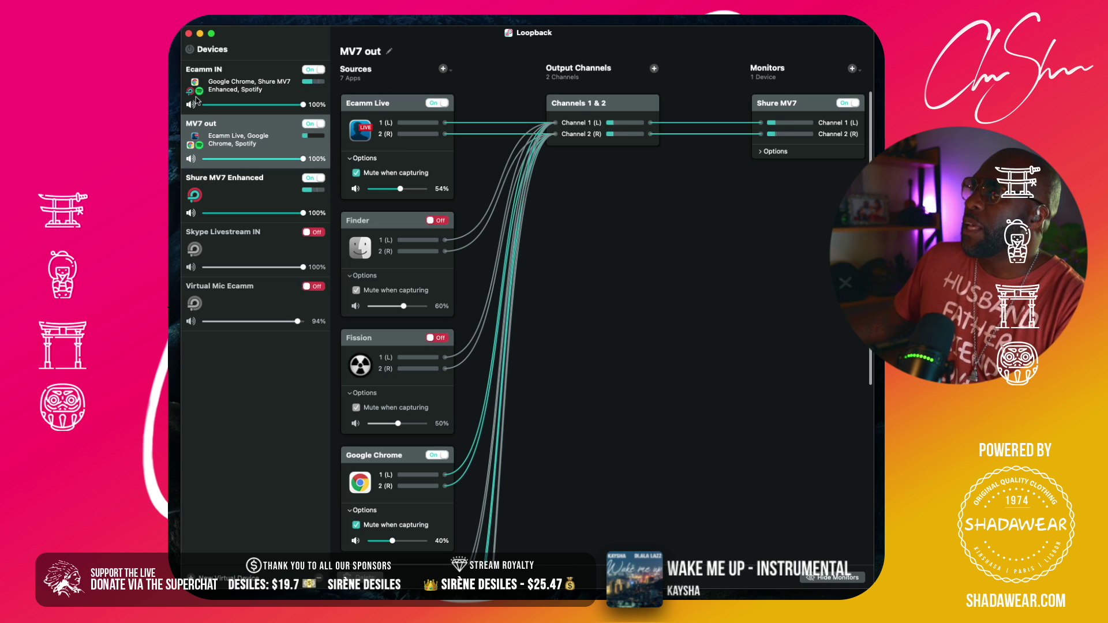
On Ecamm IN, wire Shure MV7 Enhanced's 1 (L) output to Channel 2 (R).
click(238, 83)
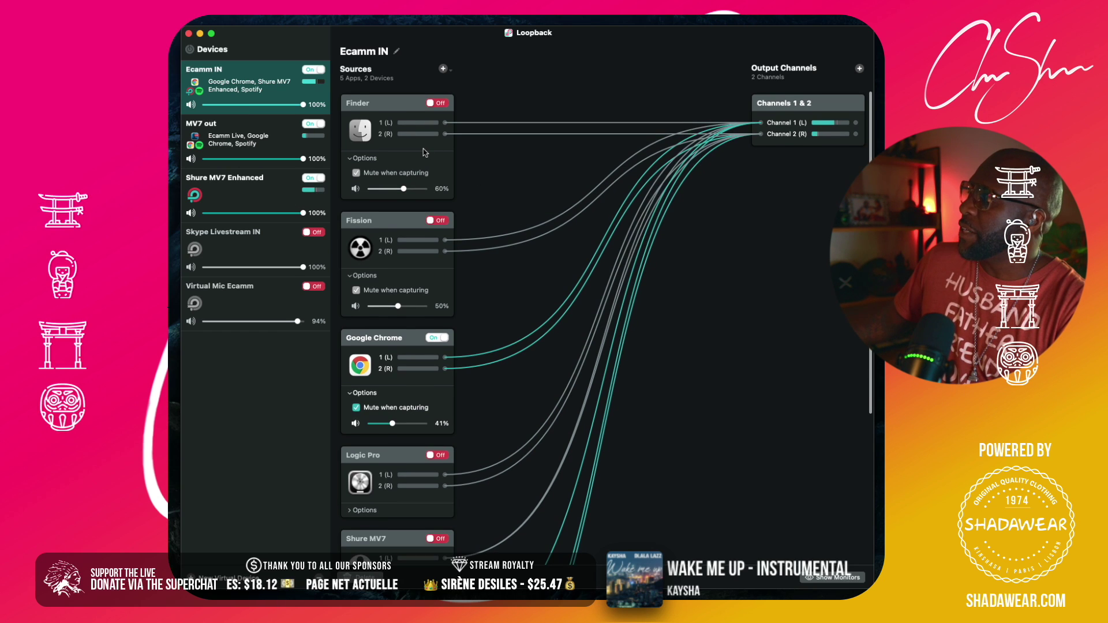
scroll(506, 191, down, 2)
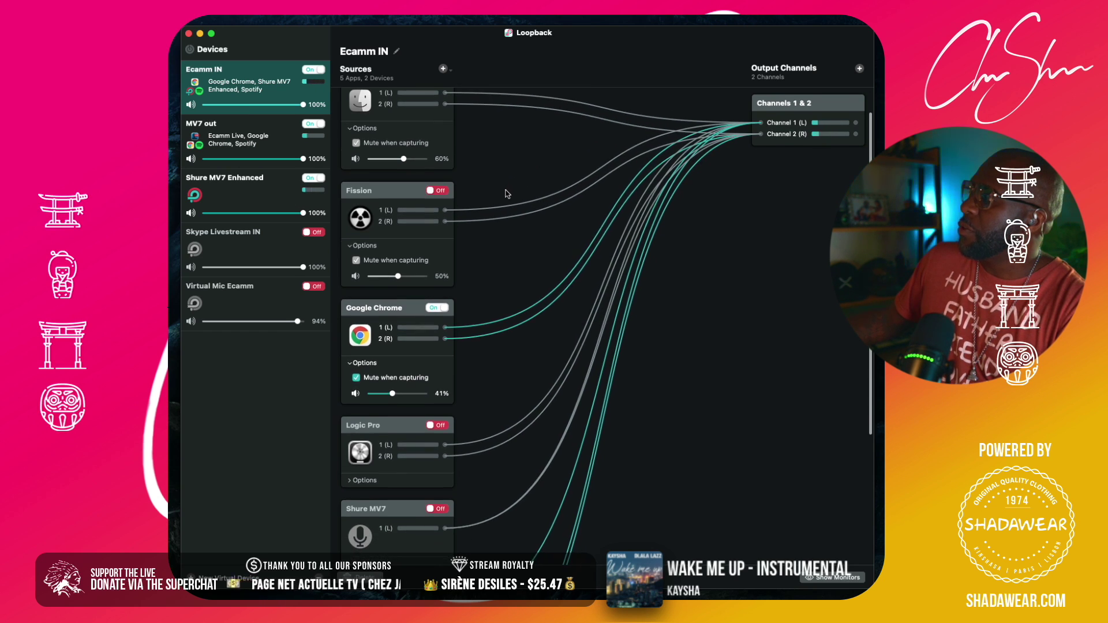
scroll(502, 204, down, 1)
scroll(485, 204, down, 1)
scroll(468, 203, down, 1)
scroll(448, 202, down, 1)
scroll(452, 202, down, 1)
scroll(457, 202, down, 2)
scroll(462, 204, down, 2)
scroll(459, 242, down, 1)
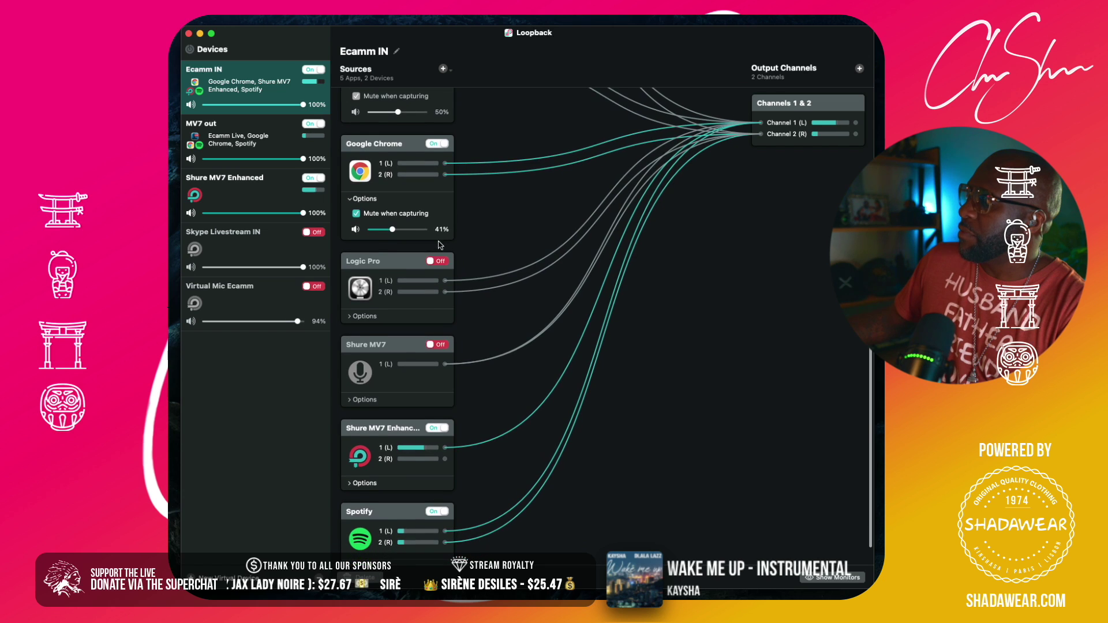
scroll(437, 346, down, 1)
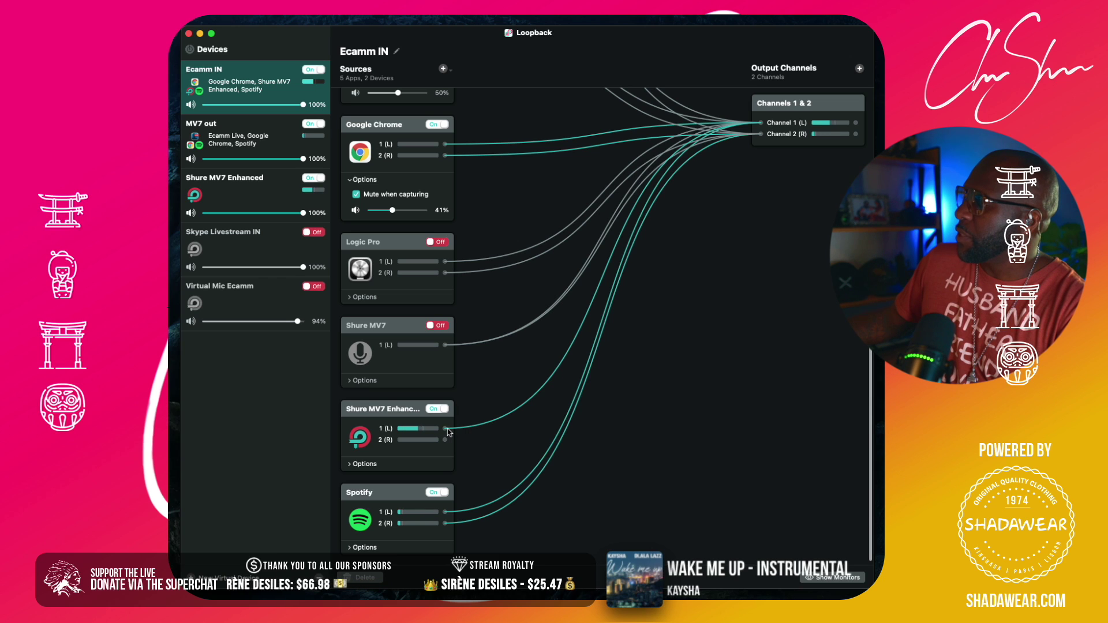
drag(448, 433, 757, 141)
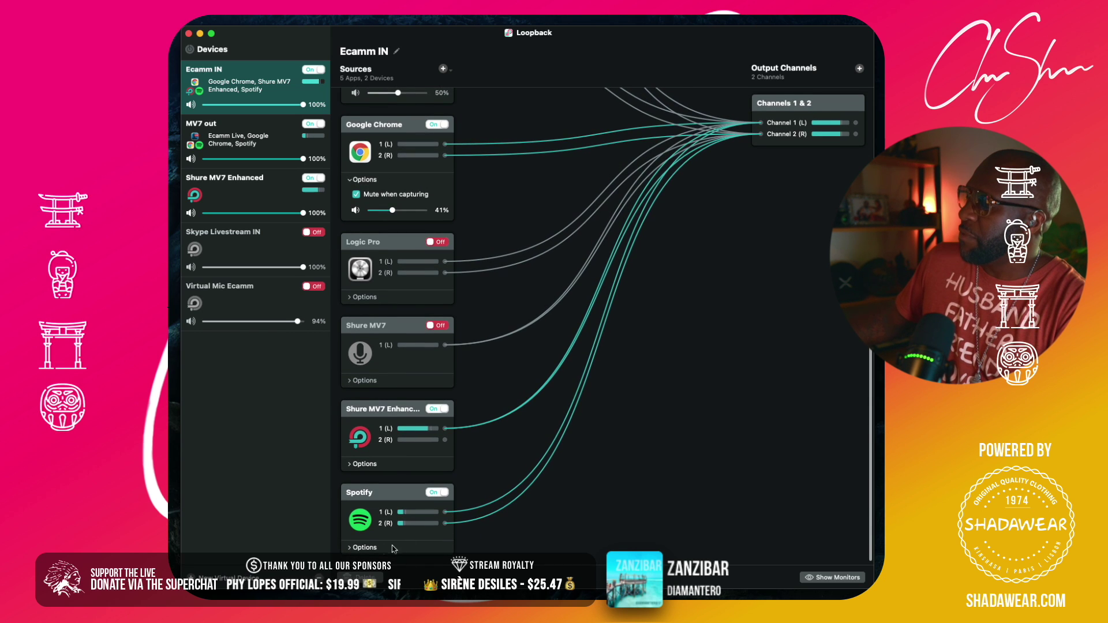
click(352, 548)
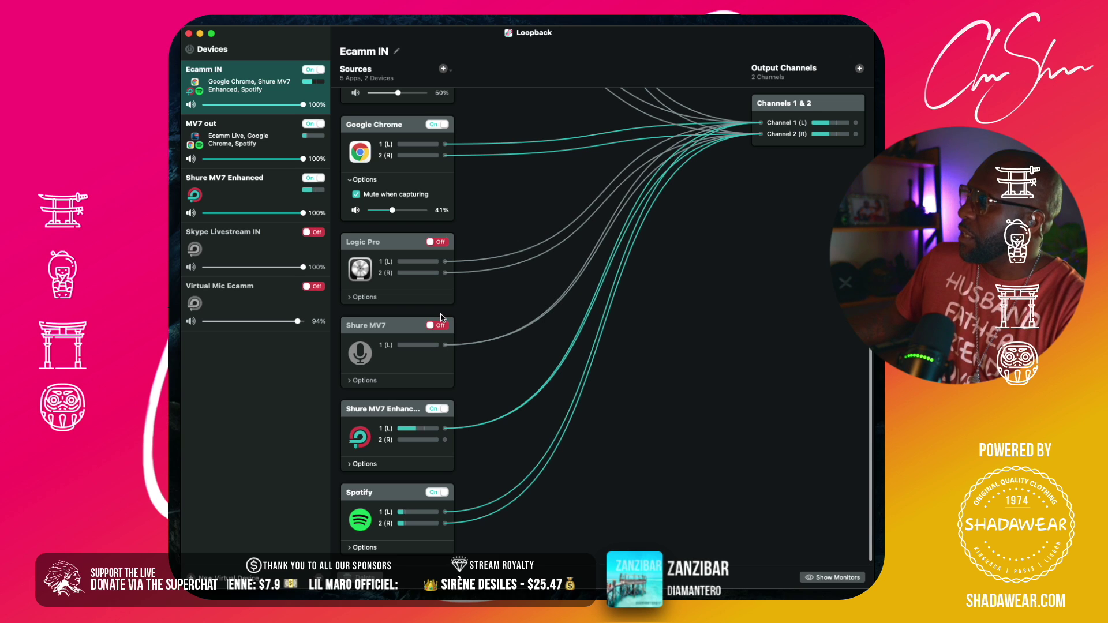
scroll(440, 318, up, 3)
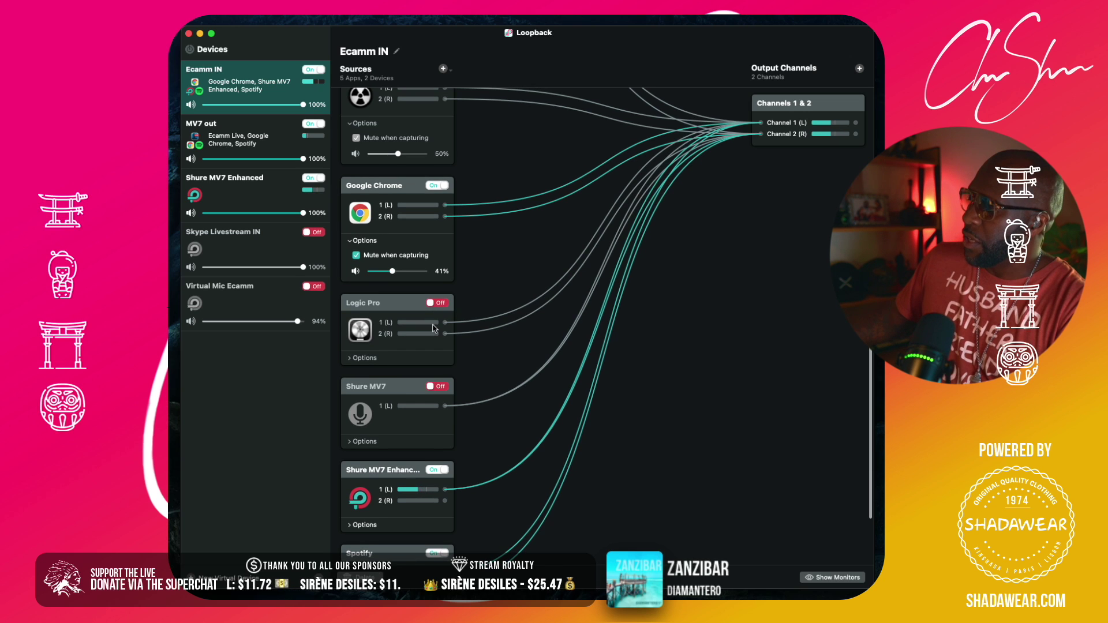
scroll(438, 309, down, 3)
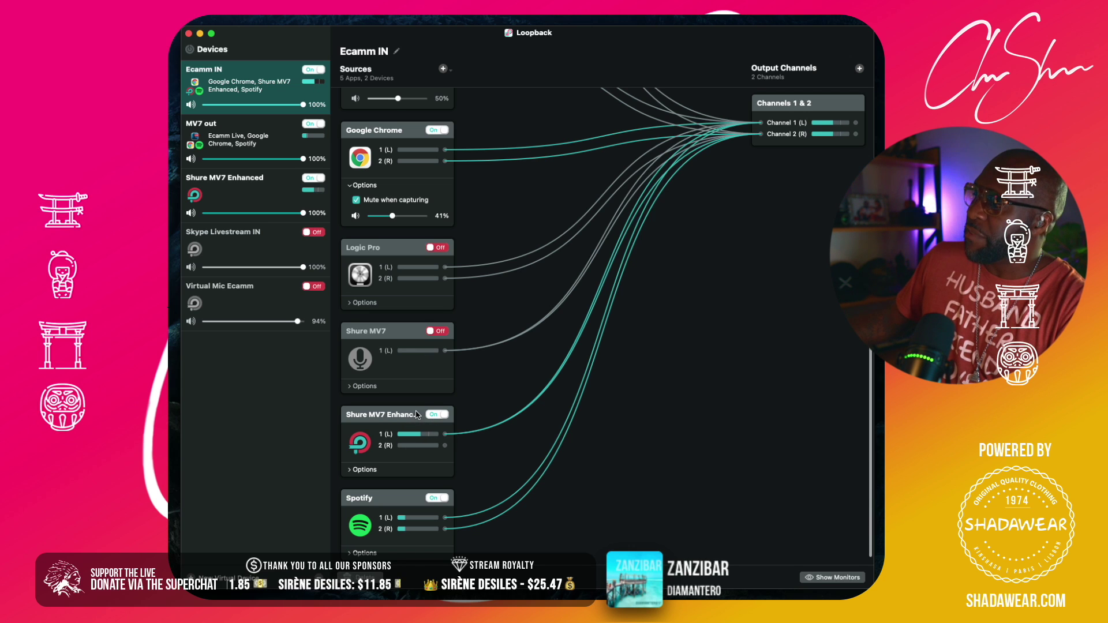
scroll(416, 415, up, 2)
scroll(419, 399, up, 3)
scroll(418, 381, up, 3)
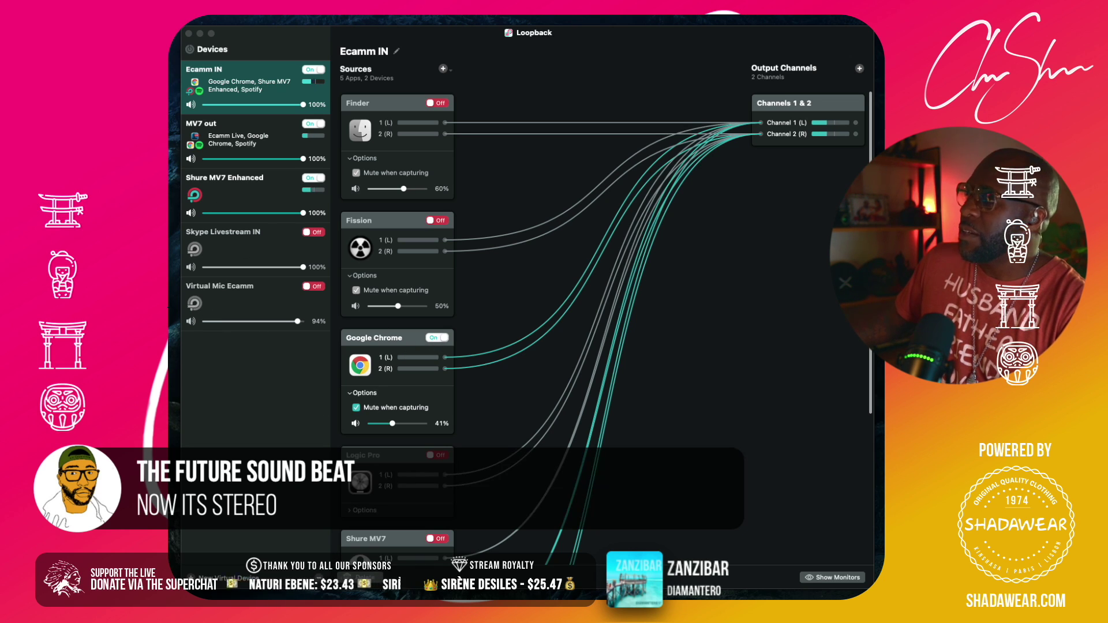
click(558, 101)
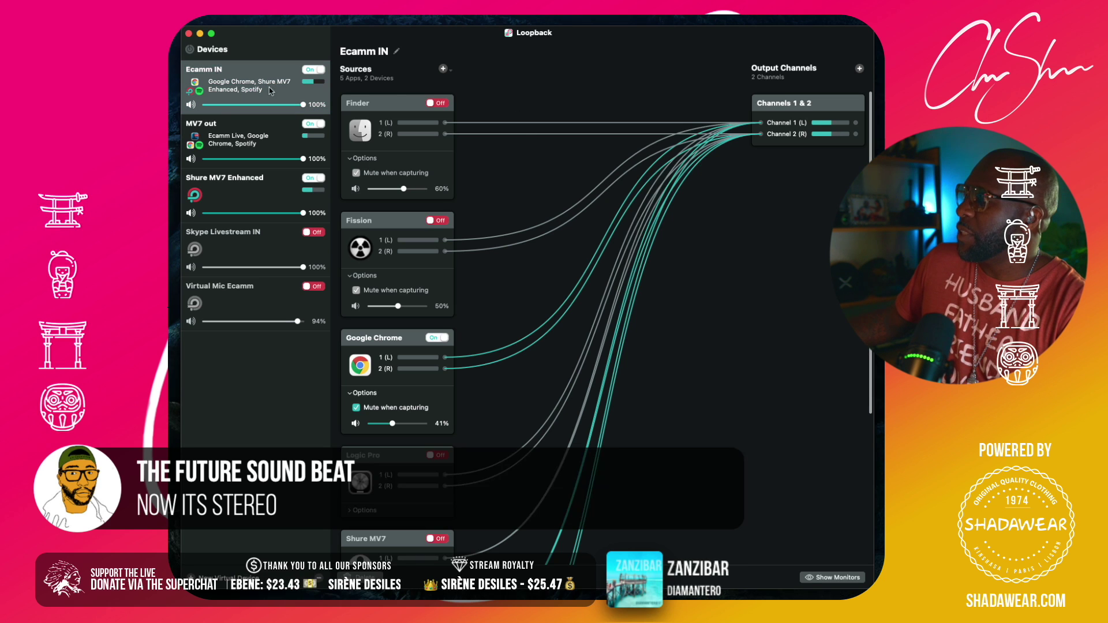